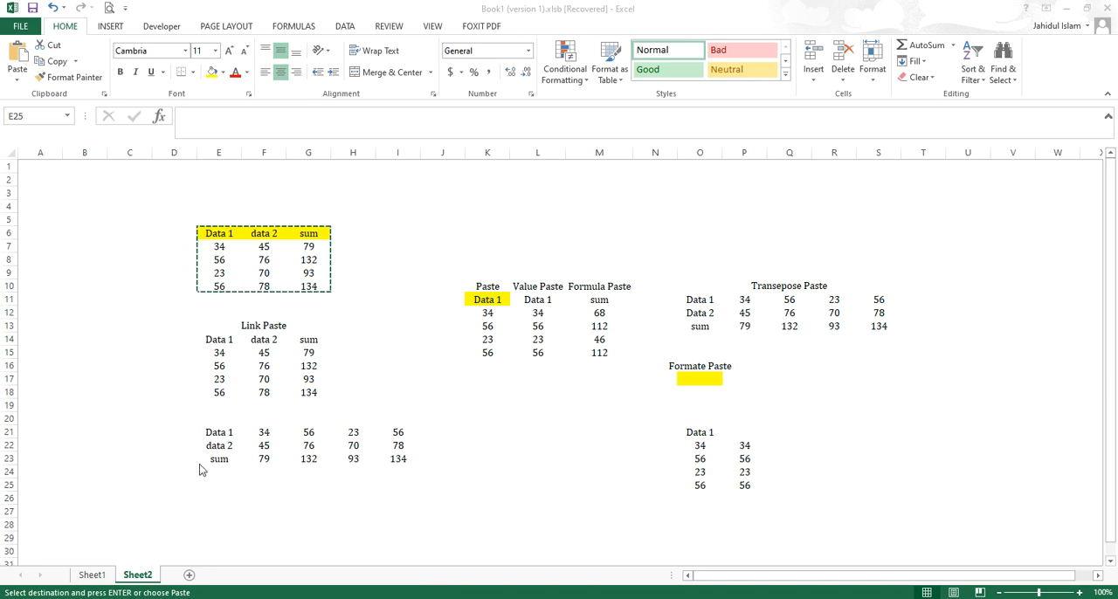
# - Paste the copied Data 1, data 2 and sum table at E25 using Paste Special with the Multiply operation
pyautogui.click(212, 490)
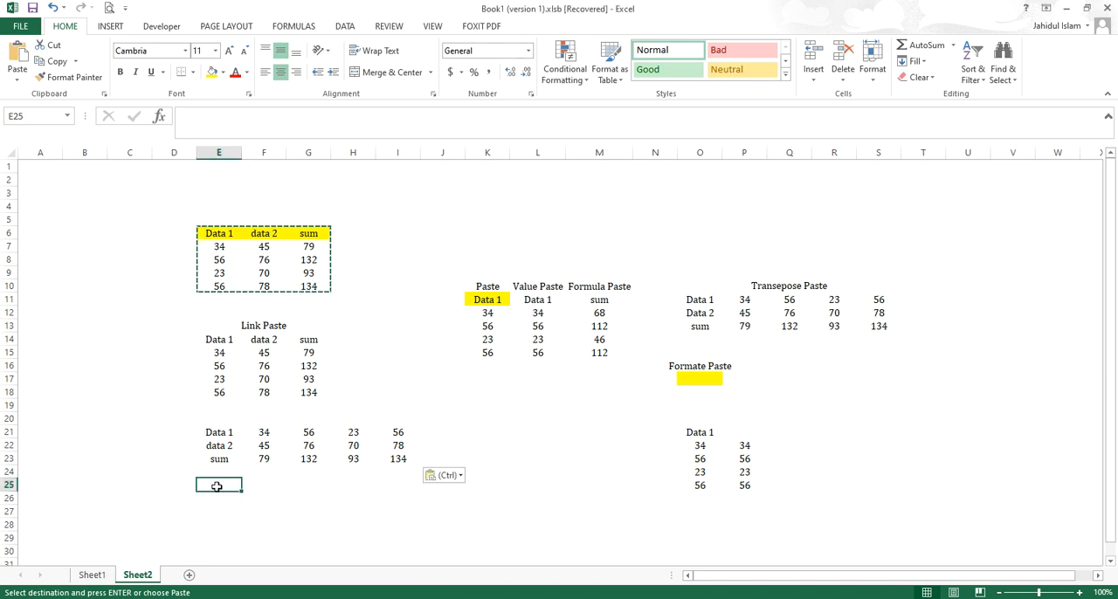
pyautogui.rightClick(217, 486)
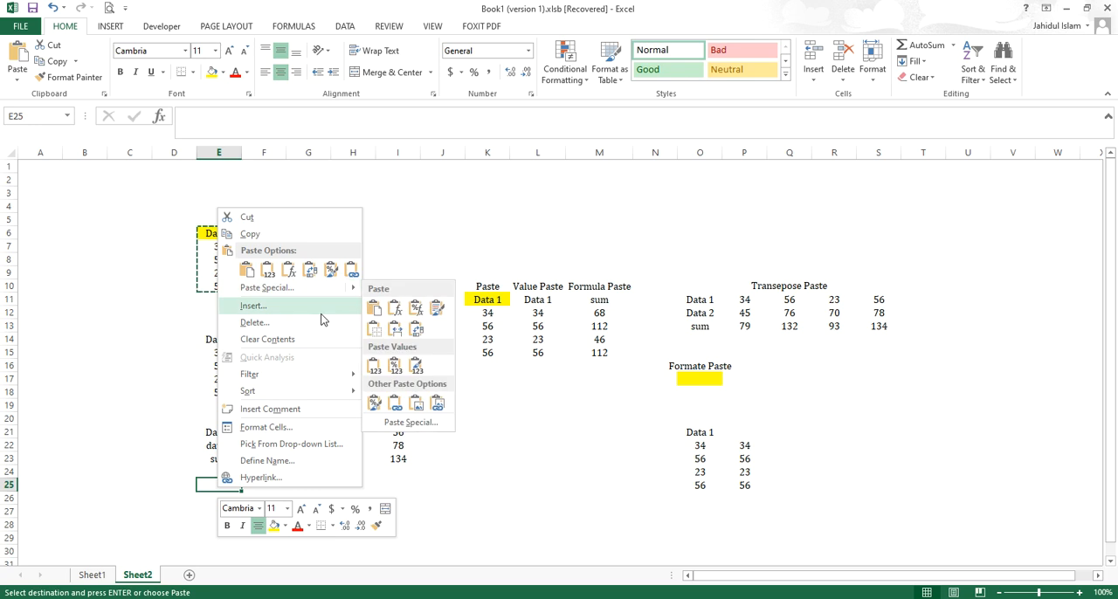
pyautogui.moveTo(308, 288)
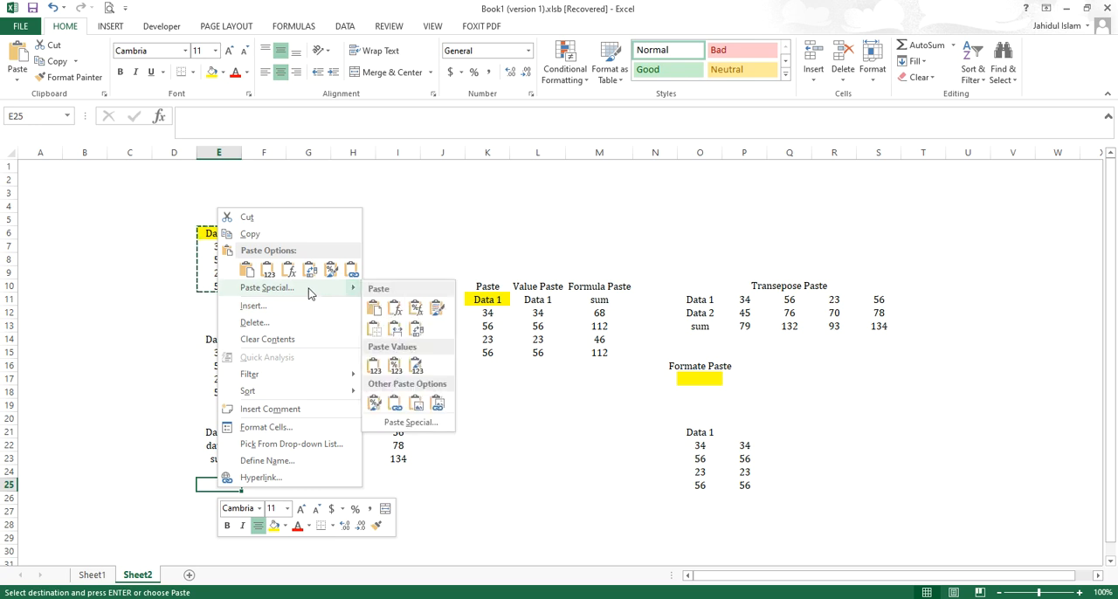
pyautogui.click(308, 288)
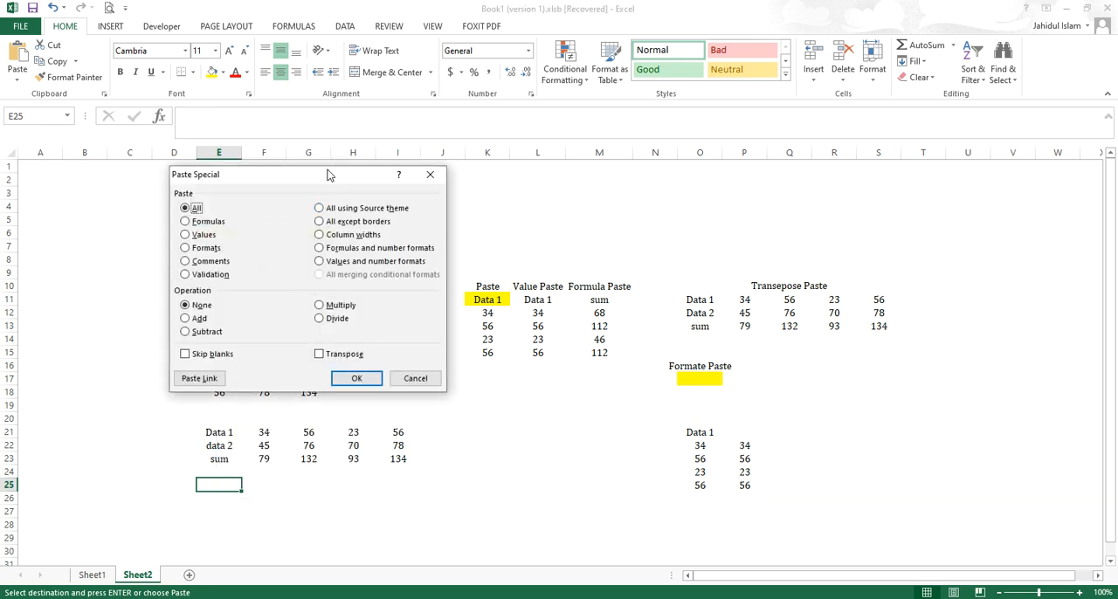
pyautogui.moveTo(328, 179); pyautogui.dragTo(581, 263)
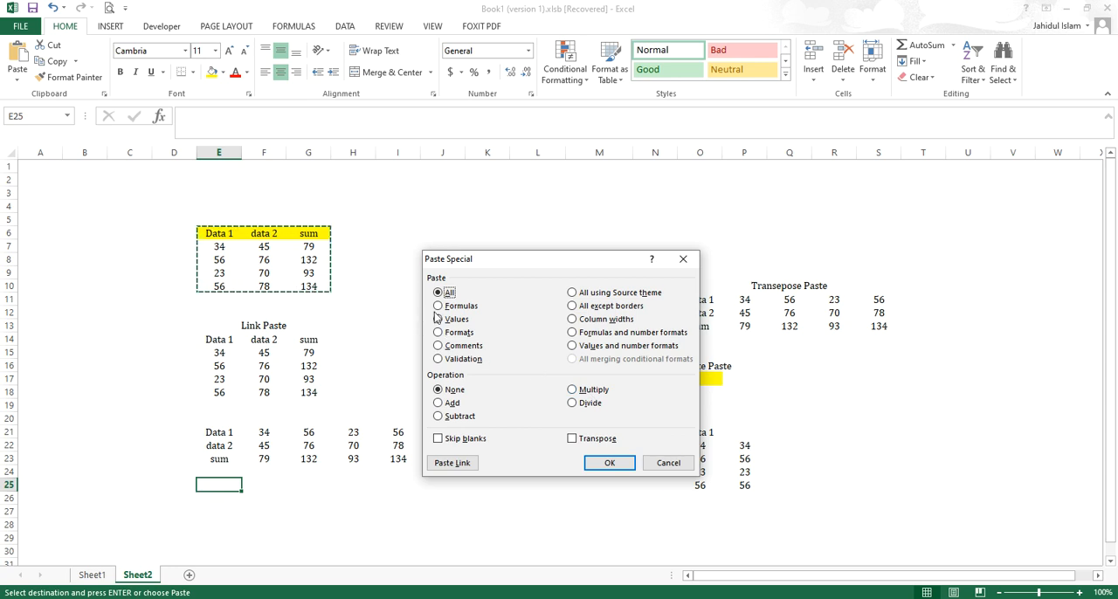
pyautogui.click(590, 391)
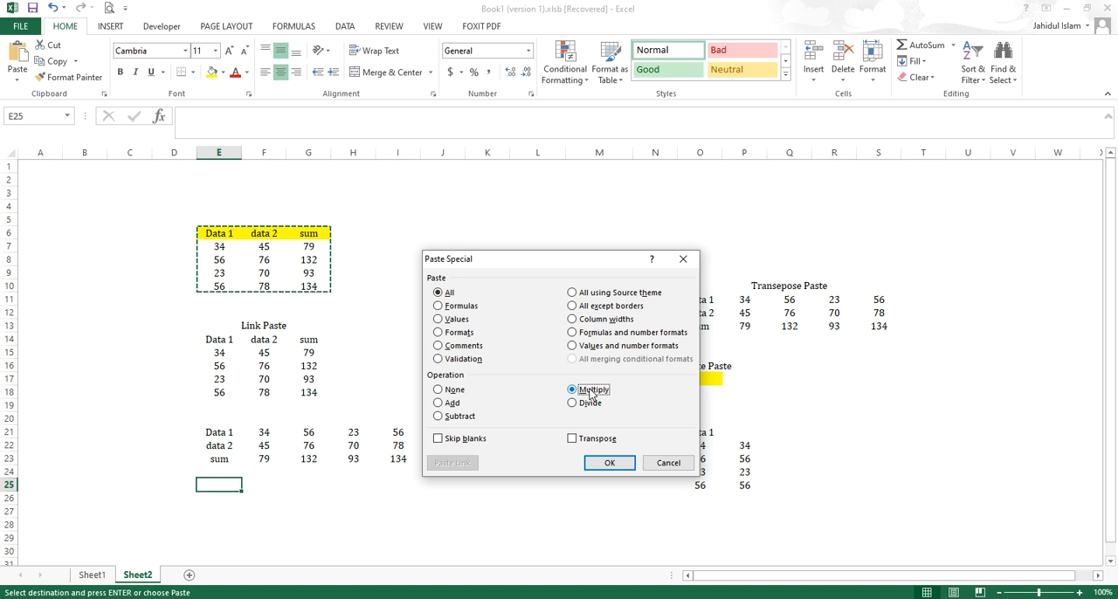
pyautogui.click(609, 464)
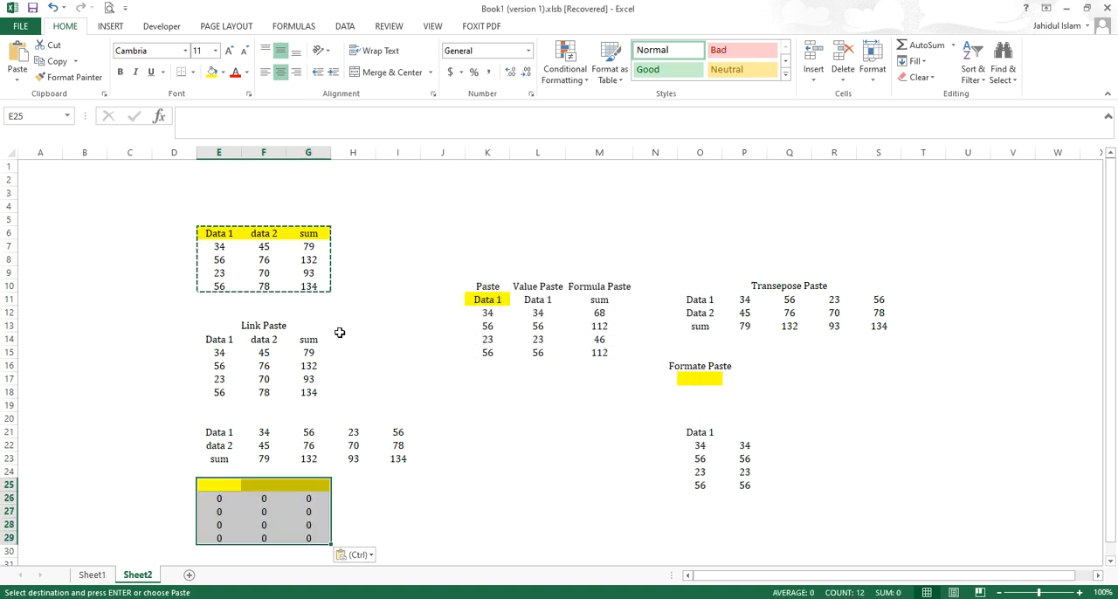
# - Check the contents of cells E26, F26 and G26, and copy the source table's data rows E7:G10 without the header
pyautogui.click(212, 497)
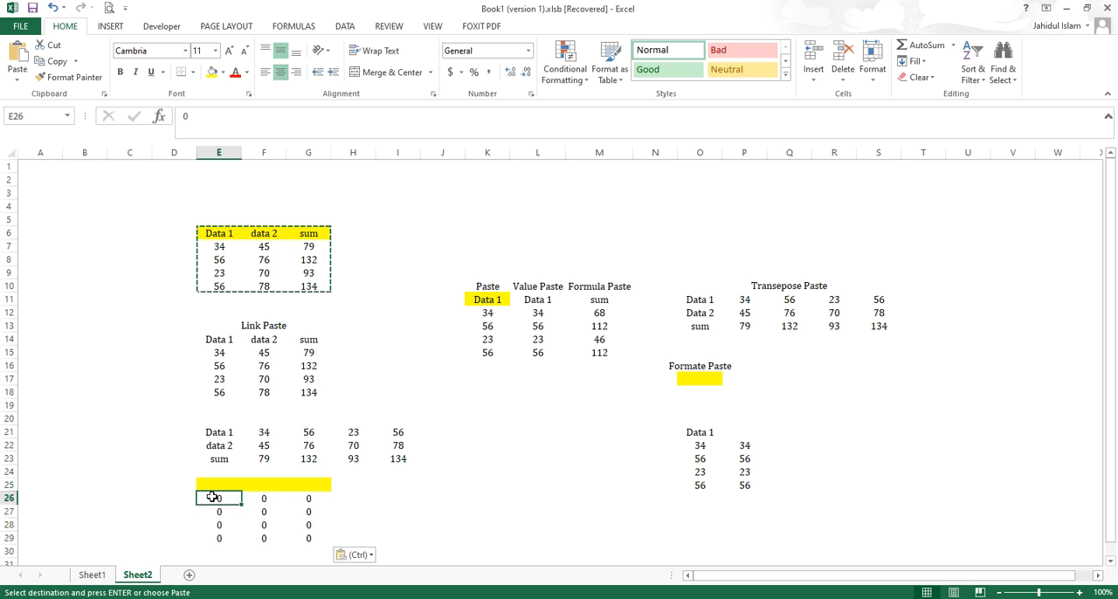
pyautogui.click(267, 497)
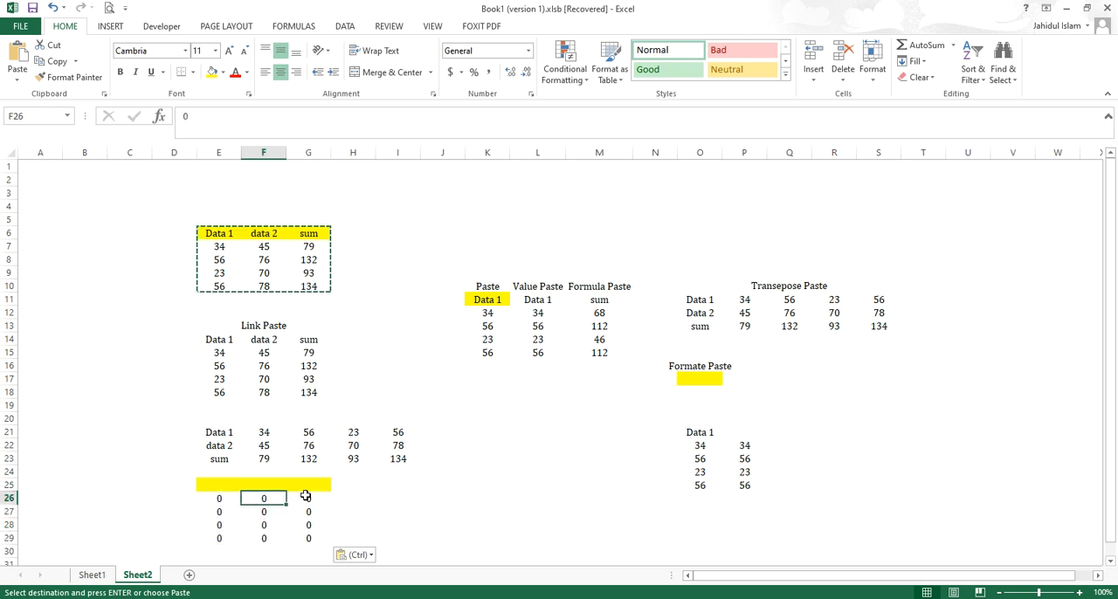
pyautogui.click(305, 496)
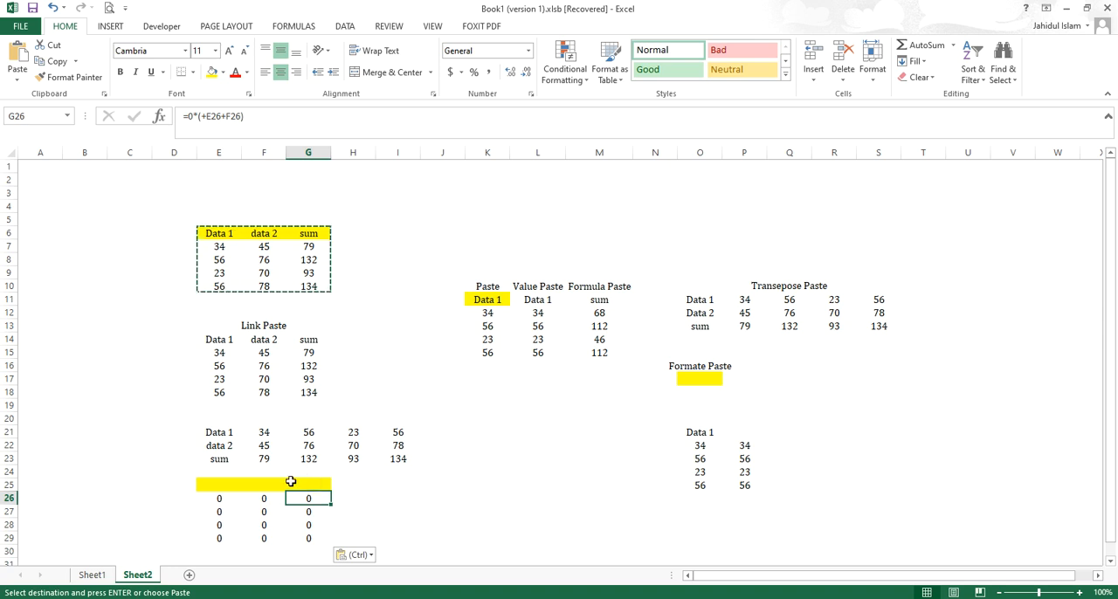
pyautogui.click(223, 498)
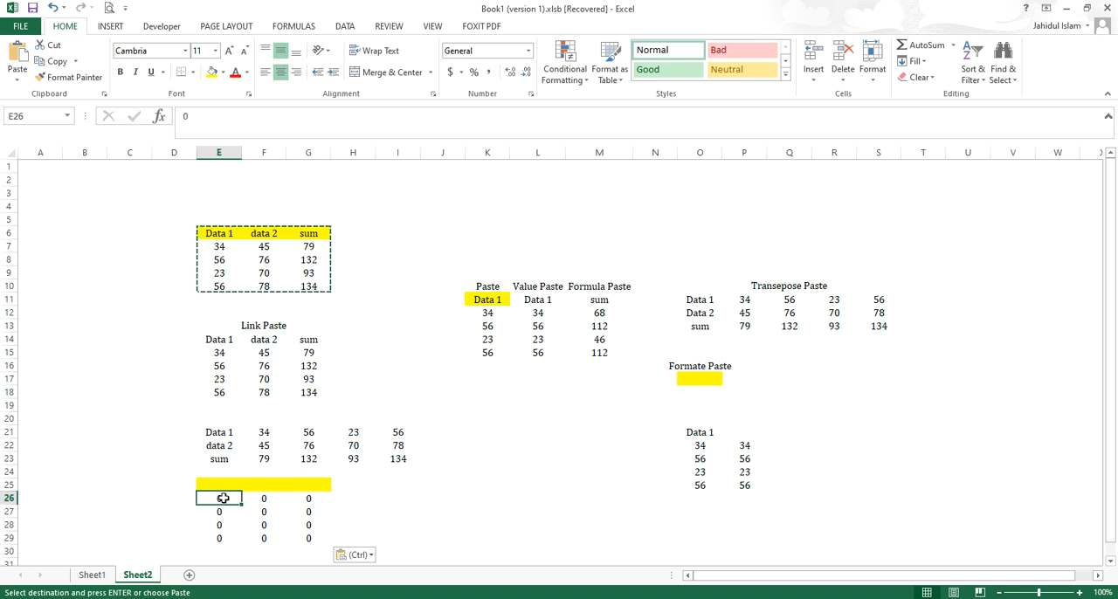
pyautogui.click(312, 502)
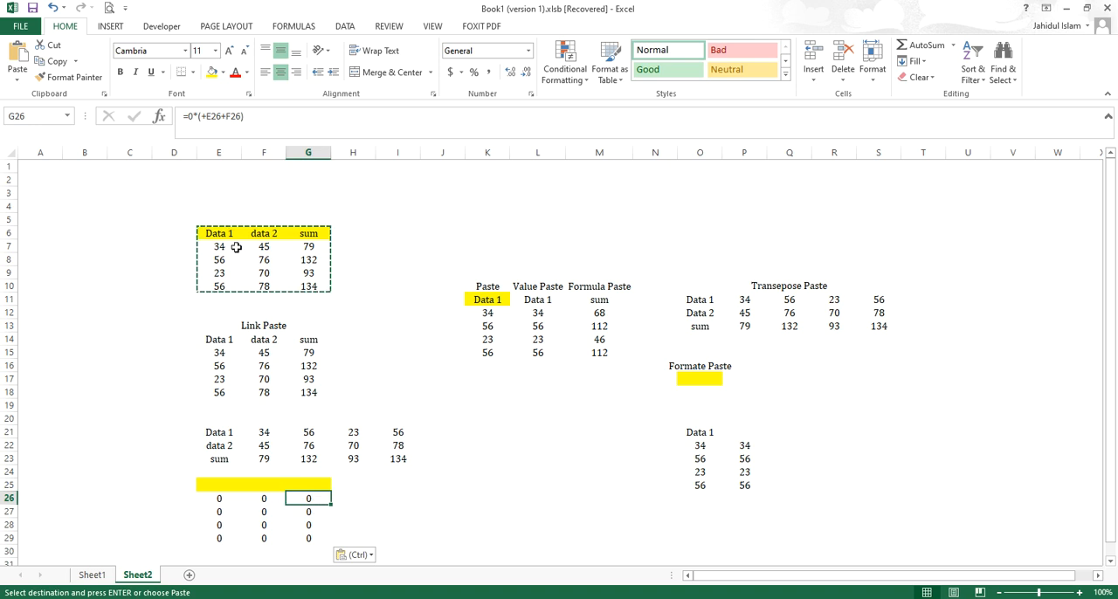
pyautogui.moveTo(216, 245); pyautogui.dragTo(324, 284)
pyautogui.rightClick(319, 284)
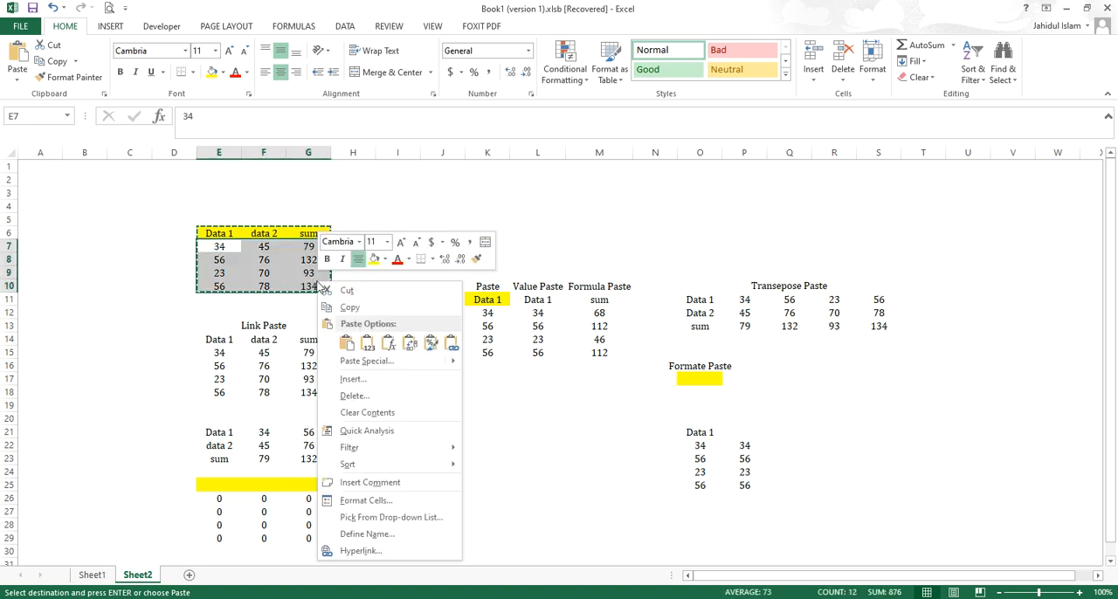
pyautogui.click(345, 306)
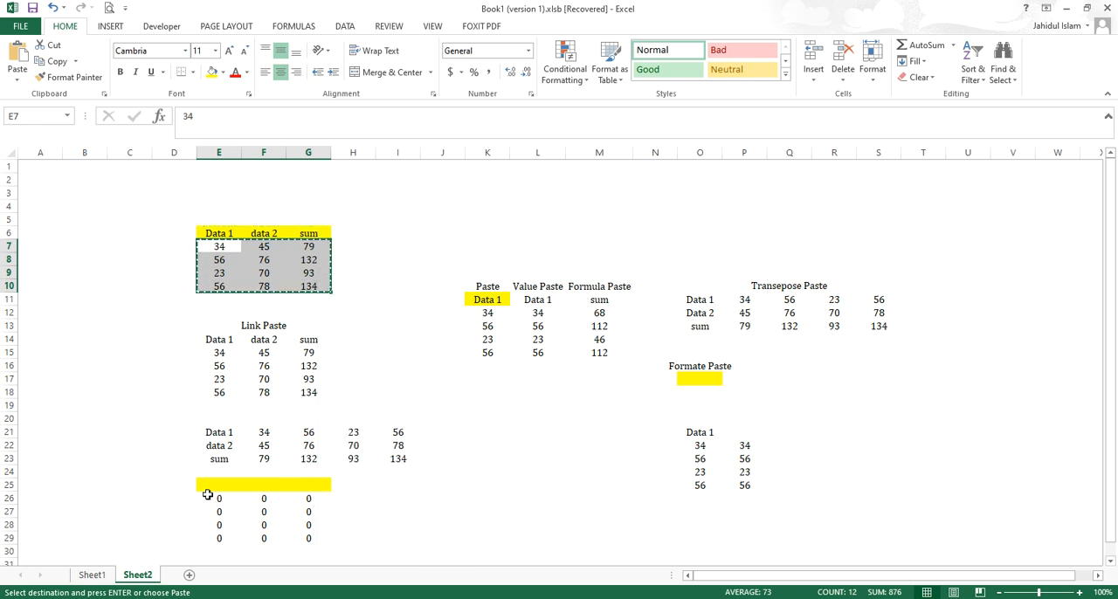
# - Paste the copied data rows over the block starting at E26 using Paste Special with the Multiply operation
pyautogui.click(214, 486)
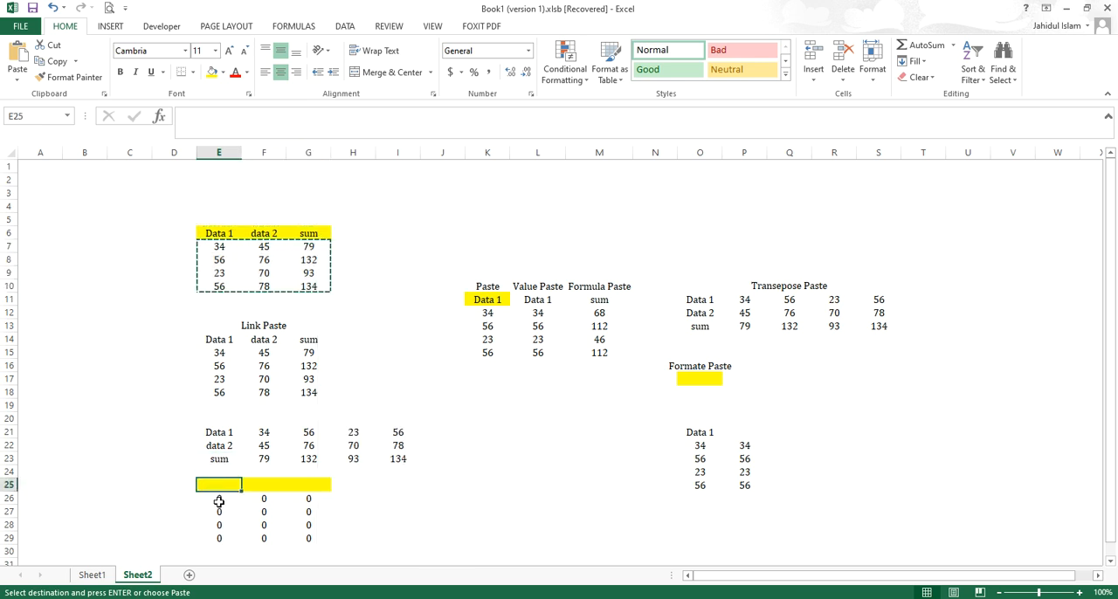
pyautogui.click(219, 500)
pyautogui.rightClick(231, 525)
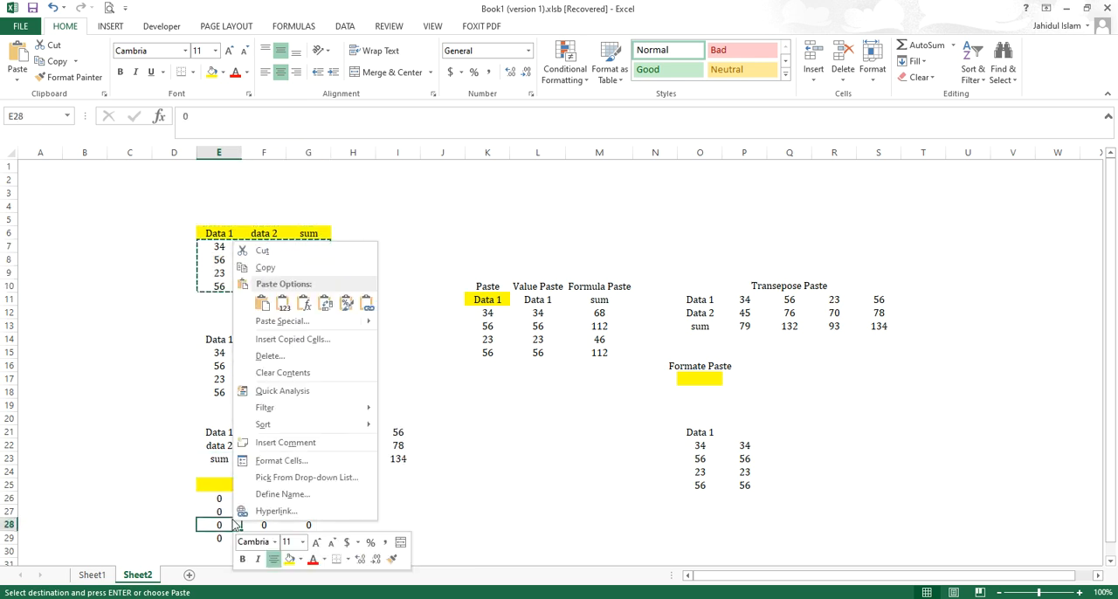
pyautogui.press('Escape')
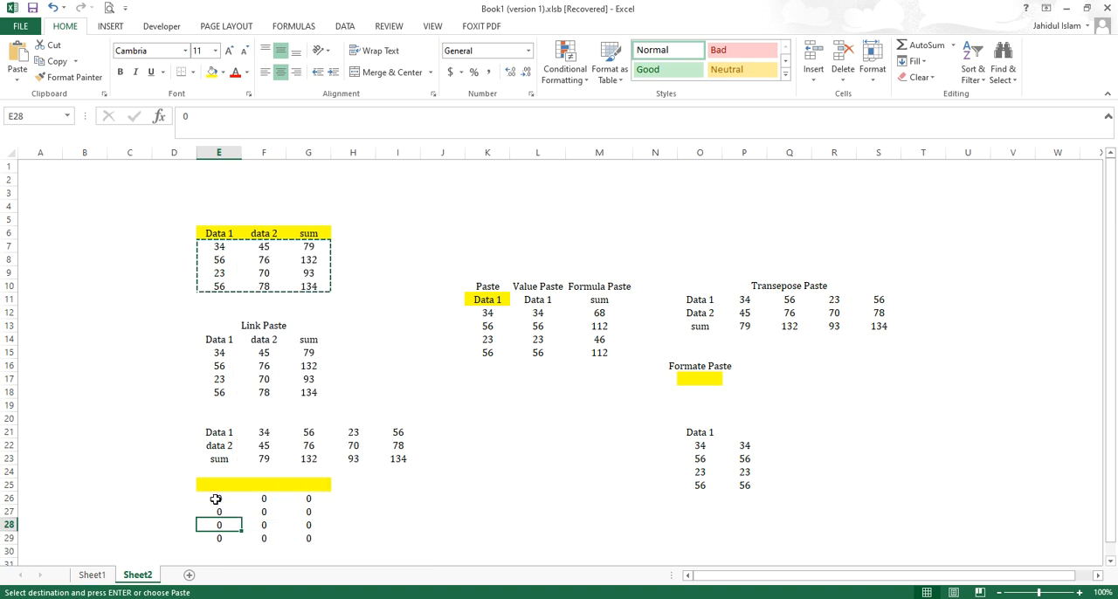
pyautogui.click(214, 497)
pyautogui.rightClick(215, 499)
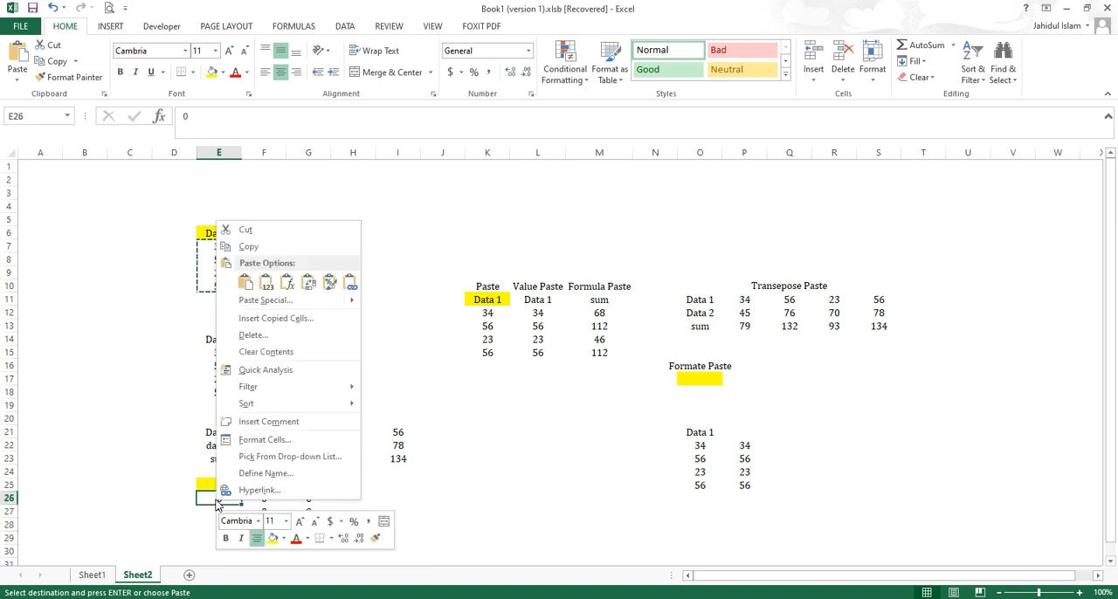
pyautogui.click(336, 304)
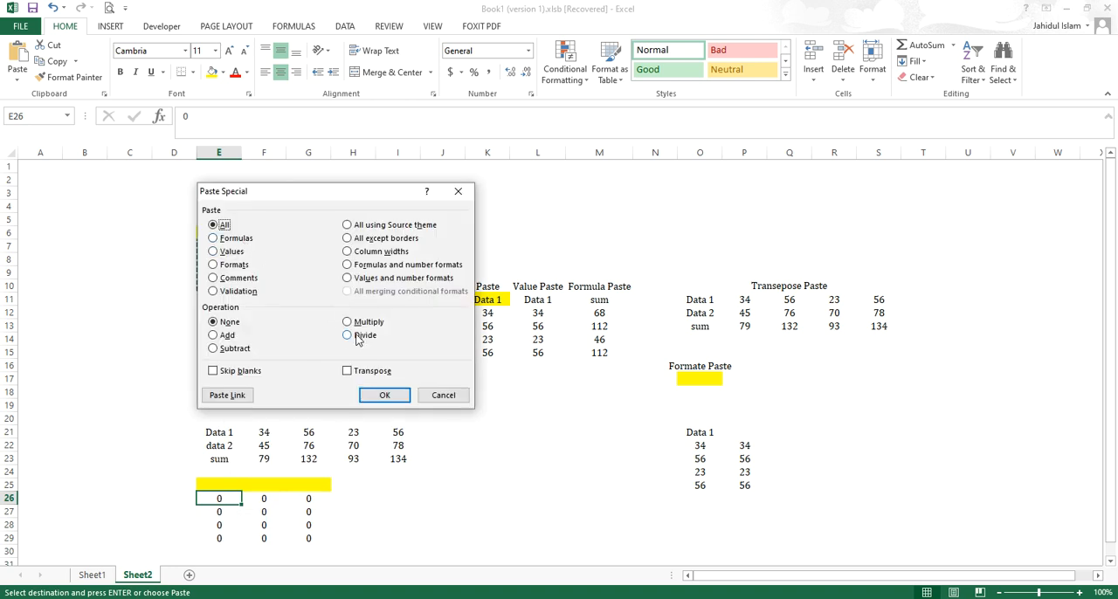
pyautogui.click(367, 322)
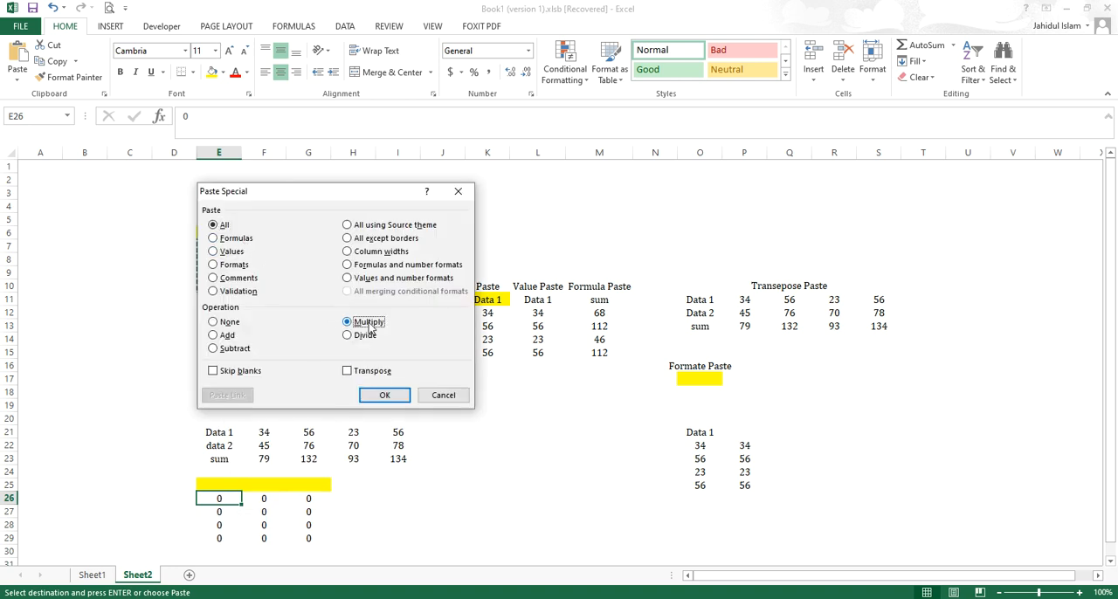
pyautogui.click(383, 396)
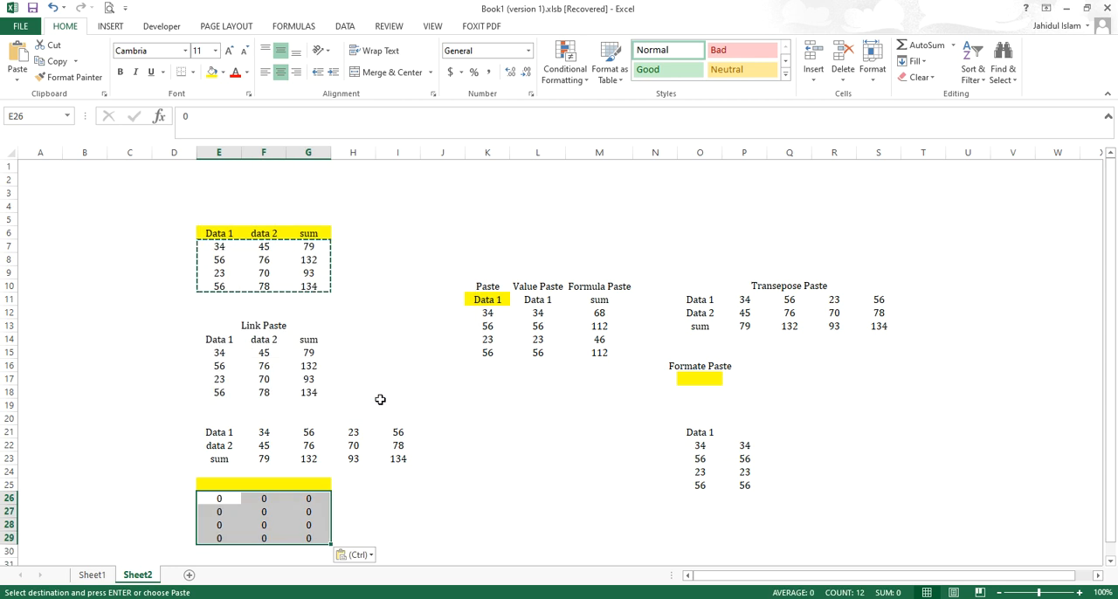
# - Inspect the multiplied formula in G26, and set E26 to 5 and F26 to 3
pyautogui.click(219, 536)
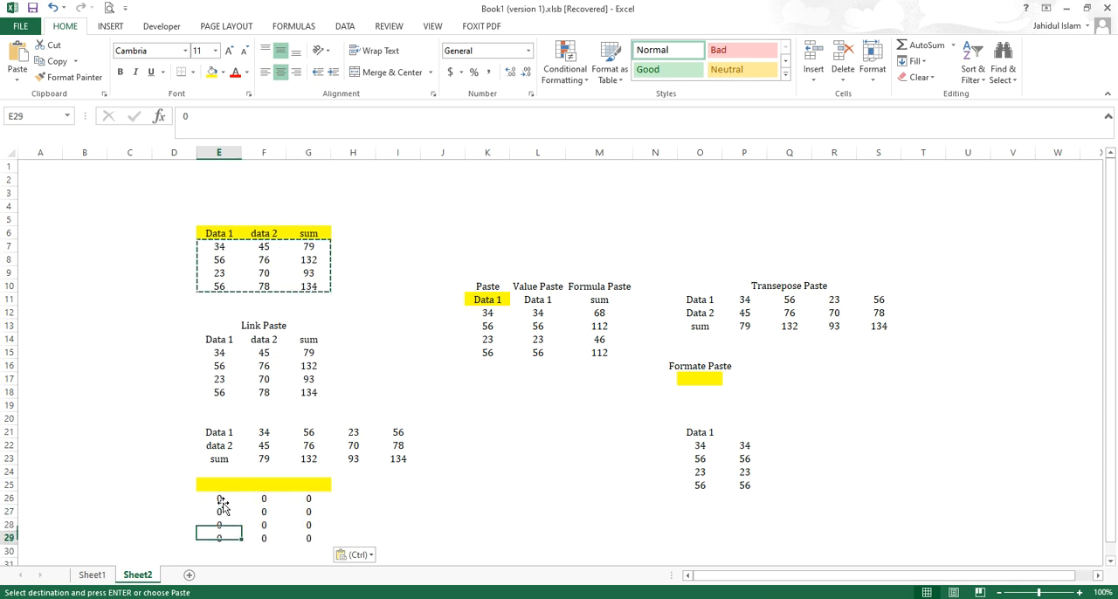
pyautogui.click(222, 499)
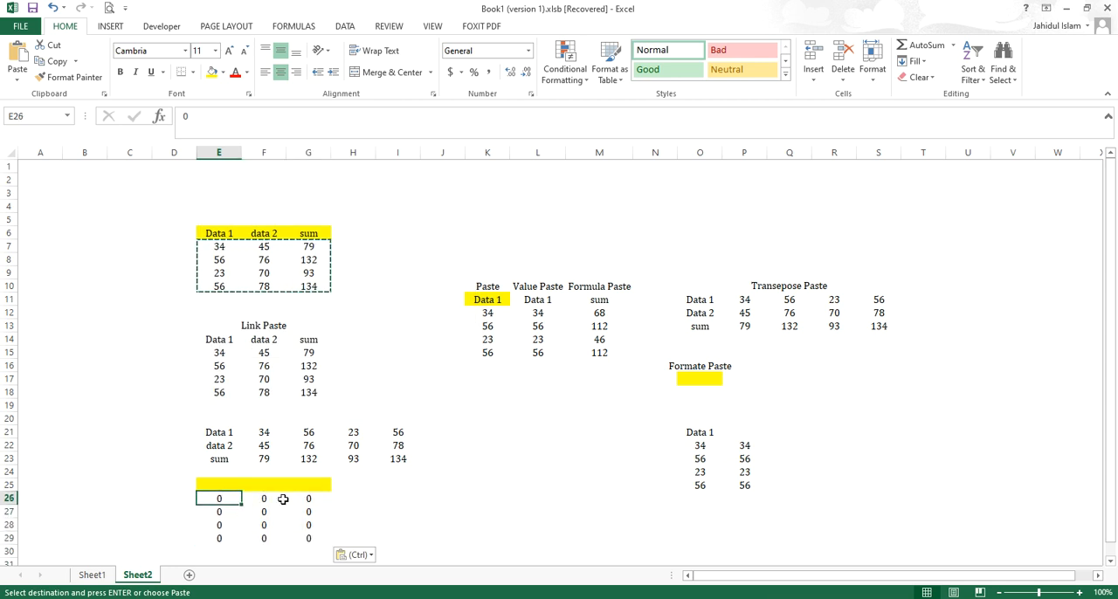
pyautogui.click(312, 499)
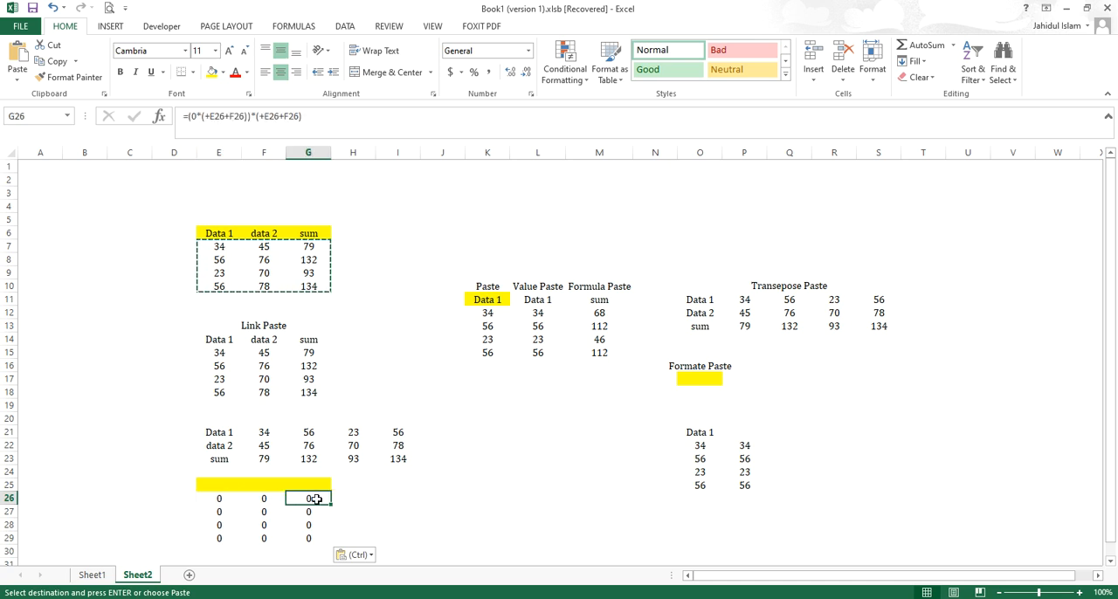
pyautogui.doubleClick(312, 499)
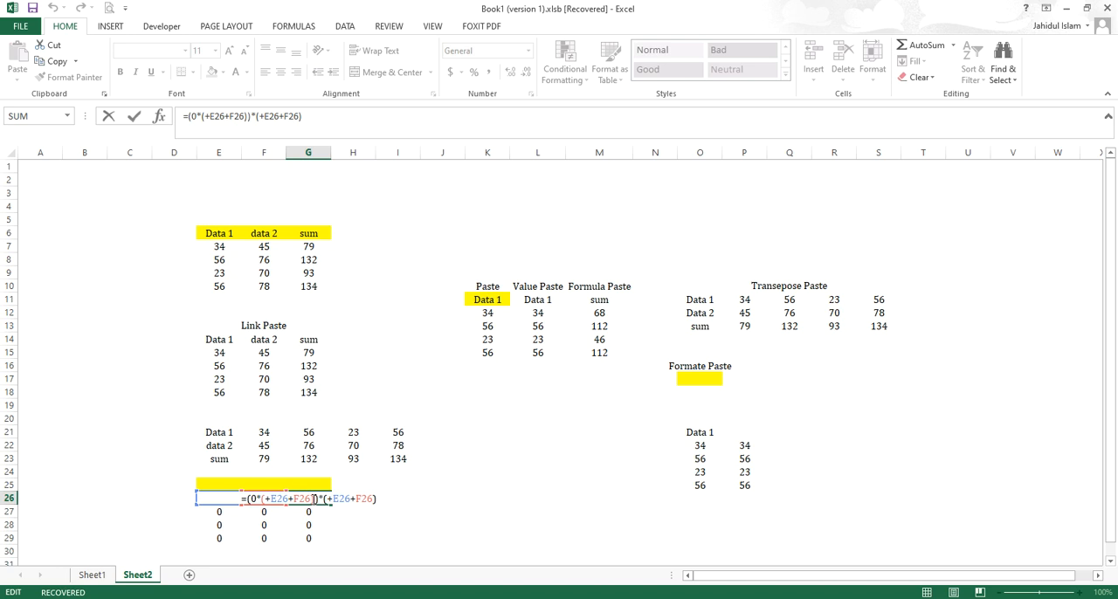
pyautogui.press('Return')
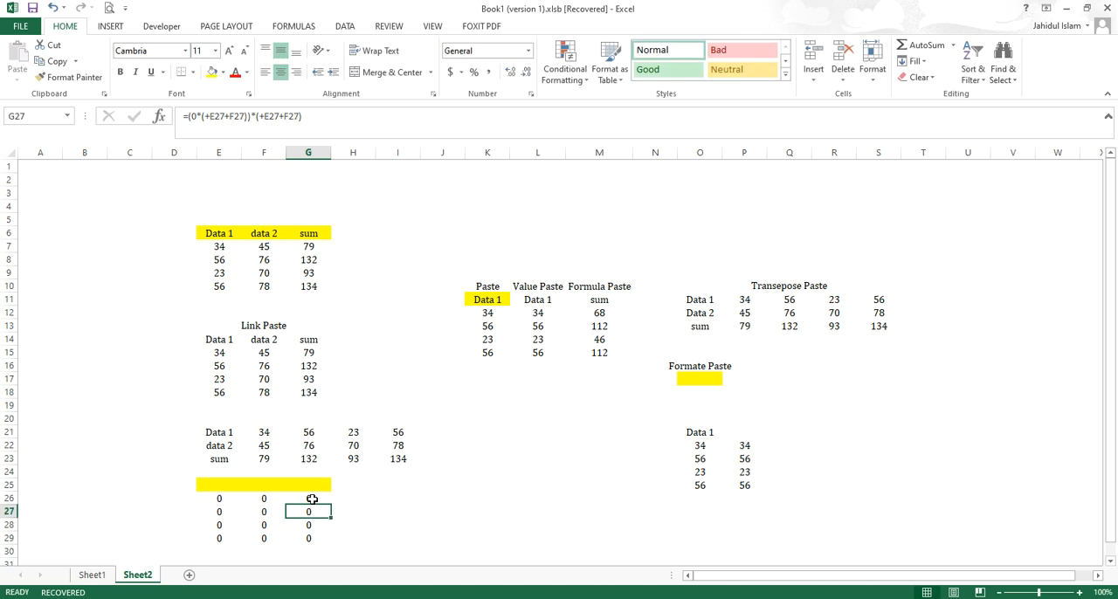
pyautogui.click(224, 498)
pyautogui.write('5')
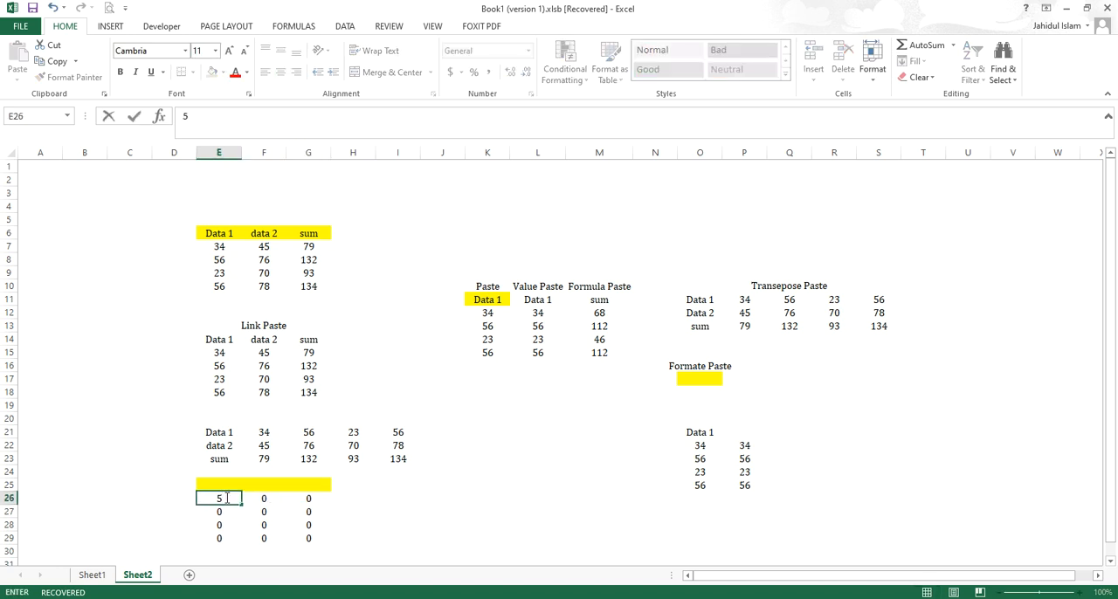
pyautogui.press('Tab')
pyautogui.write('3')
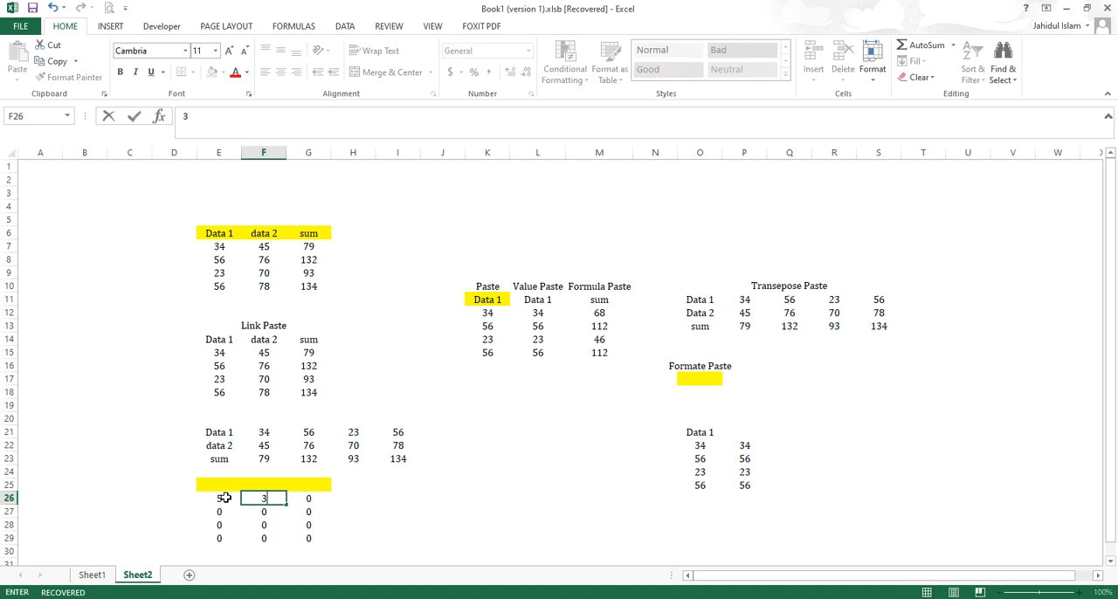
pyautogui.press('Return')
pyautogui.press('Up')
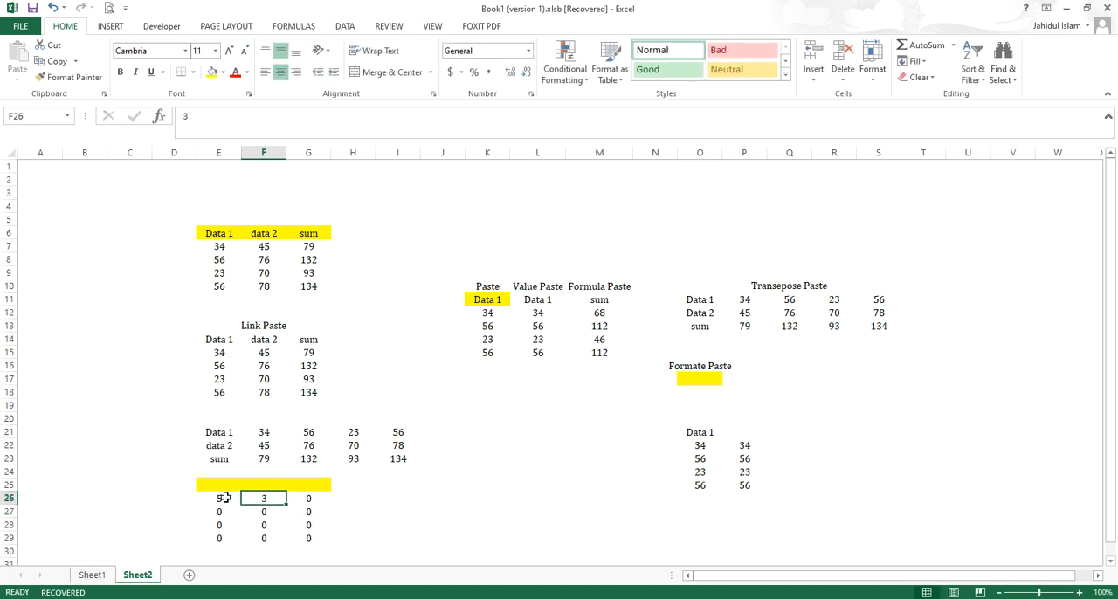
# - Replace the 0 multiplier in G26's formula with 5, giving =(5*(+E26+F26))*(+E26+F26)
pyautogui.press('Tab')
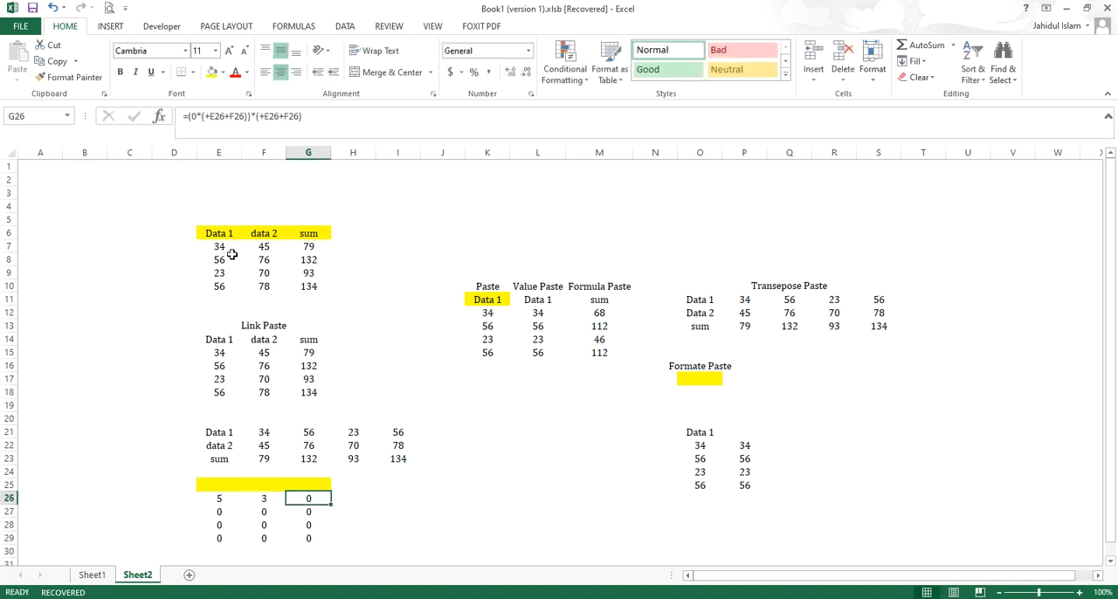
pyautogui.click(199, 116)
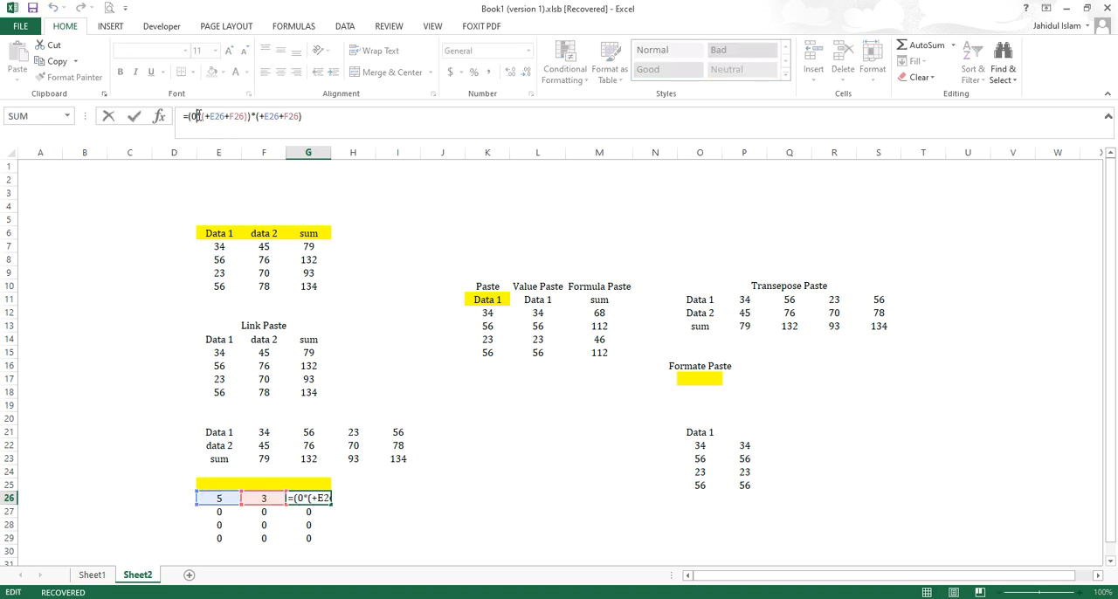
pyautogui.press('BackSpace')
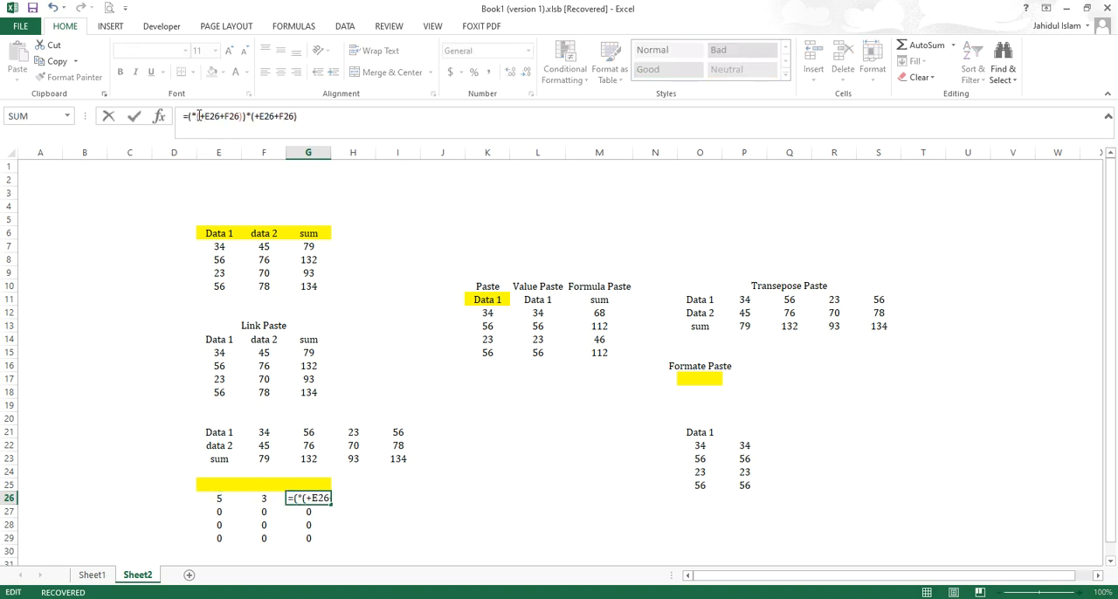
pyautogui.write('5')
pyautogui.press('Return')
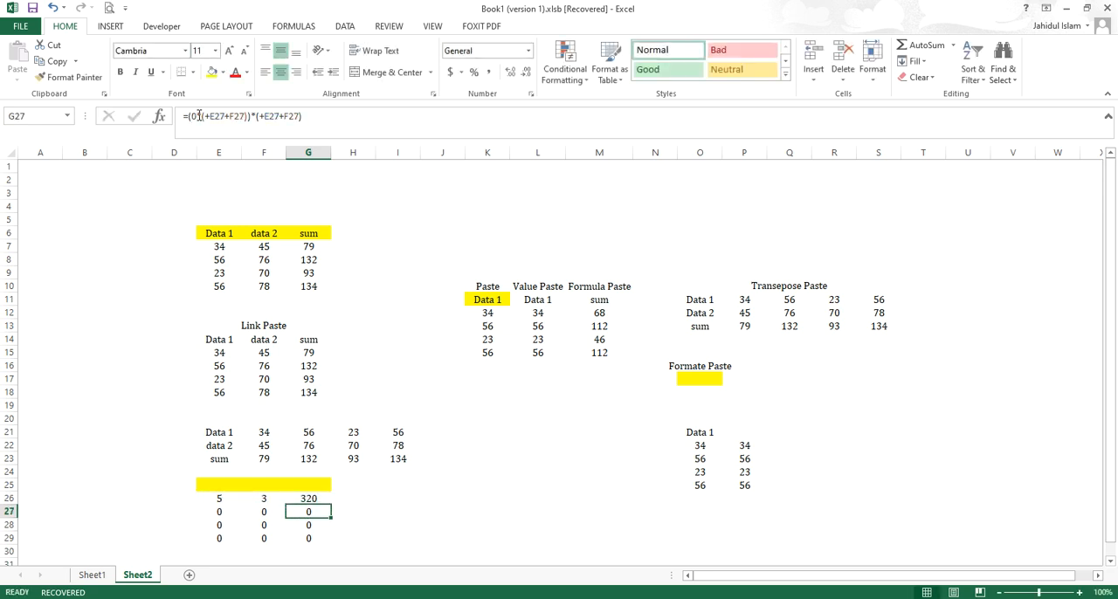
pyautogui.click(310, 496)
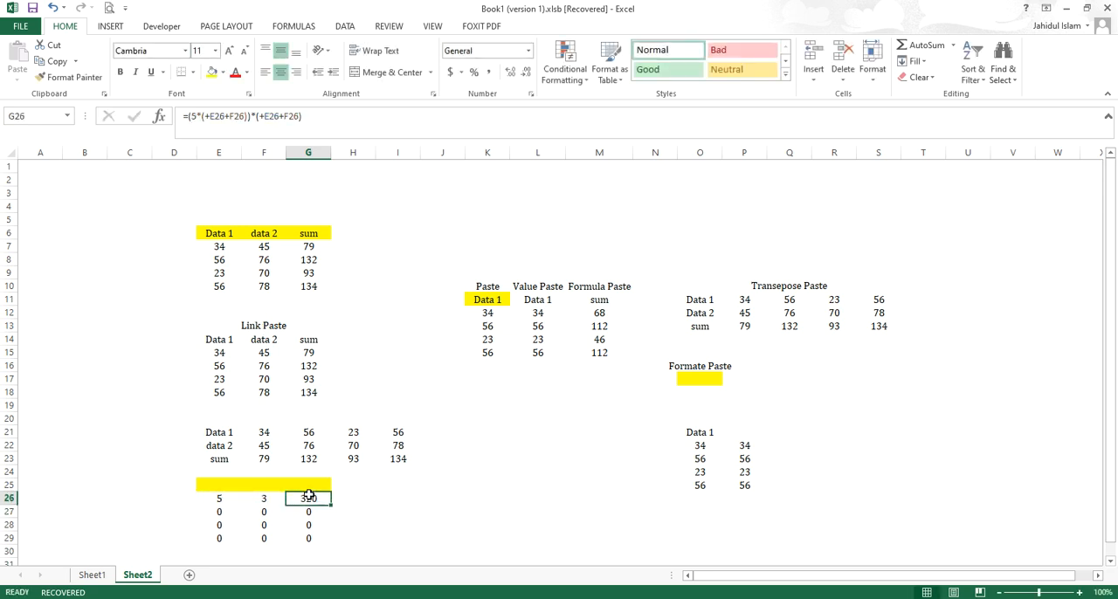
pyautogui.click(212, 483)
pyautogui.rightClick(211, 483)
pyautogui.press('Escape')
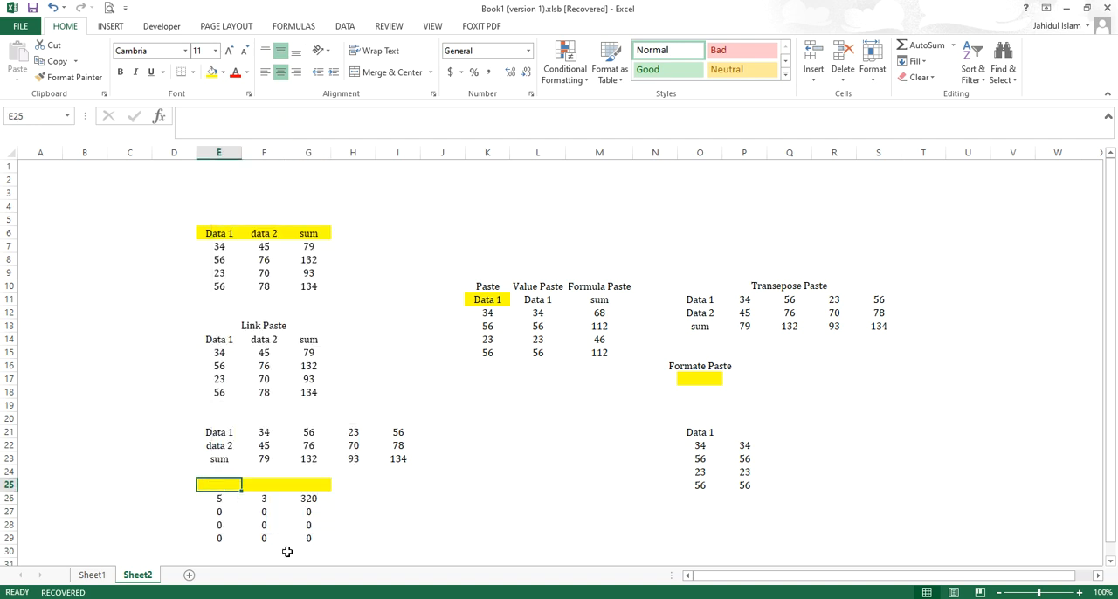
# - Clear the contents of the multiplied block E25:G29
pyautogui.moveTo(217, 485); pyautogui.dragTo(304, 536)
pyautogui.press('Delete')
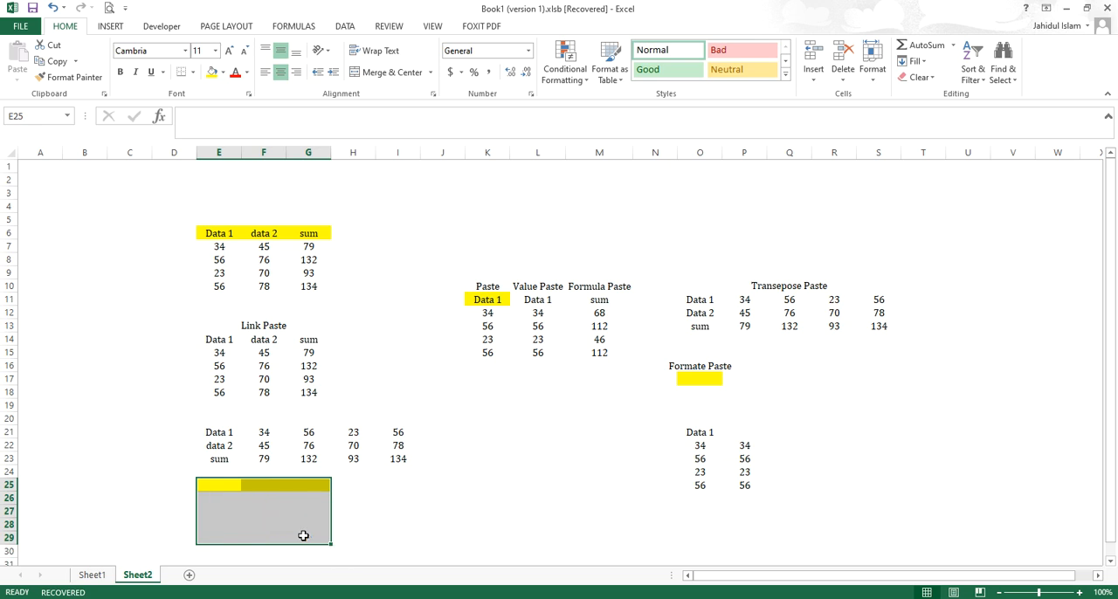
# - Copy only the Data 1 and data 2 values in E7:F10, leaving out the header and the sum column
pyautogui.moveTo(219, 244); pyautogui.dragTo(293, 286)
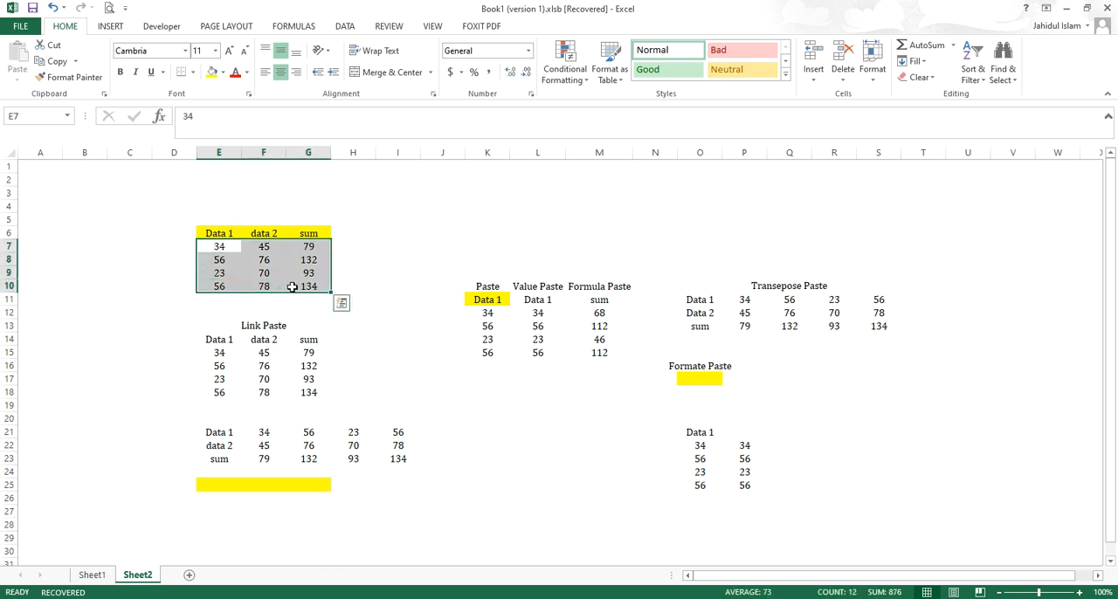
pyautogui.rightClick(309, 276)
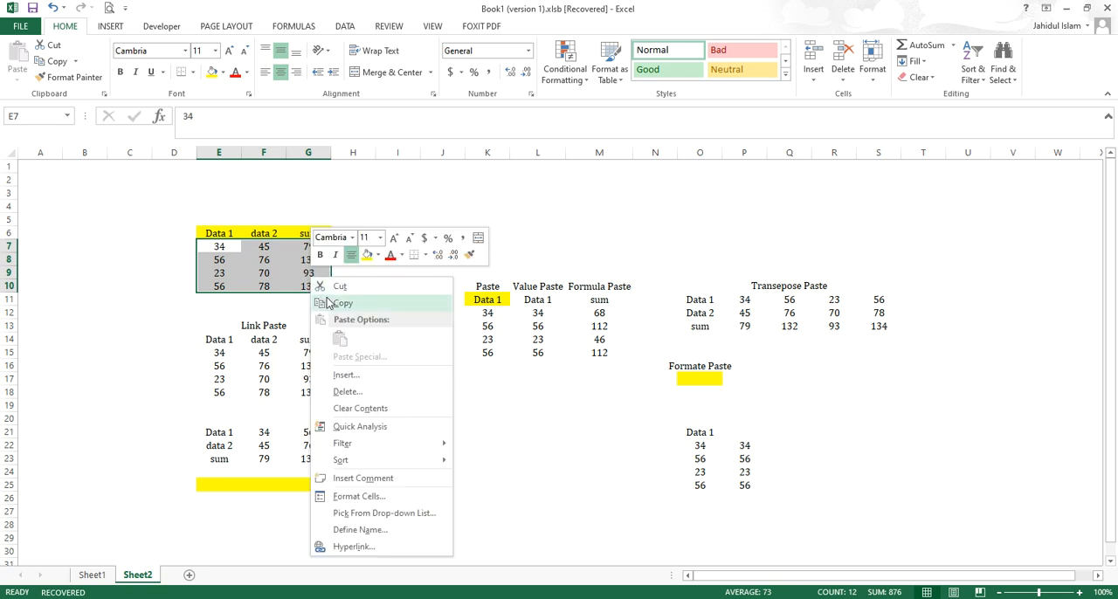
pyautogui.click(328, 301)
pyautogui.moveTo(208, 248); pyautogui.dragTo(262, 282)
pyautogui.rightClick(266, 286)
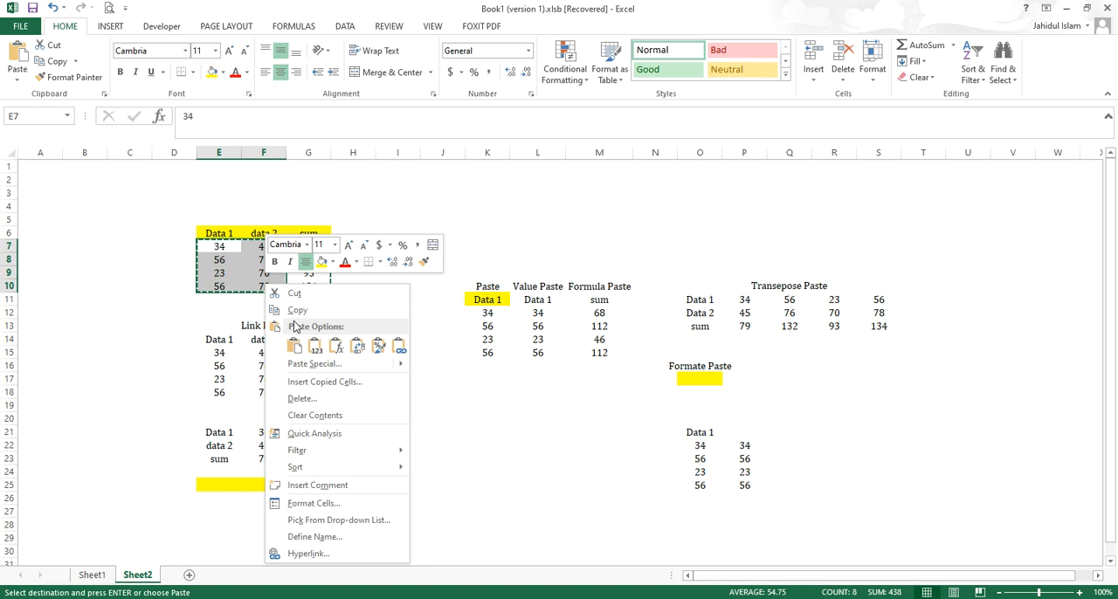
pyautogui.click(298, 311)
# - Paste the copied values at H7 using Paste Special with the Multiply operation, and clear the pasted block H7:I10
pyautogui.click(341, 248)
pyautogui.rightClick(342, 247)
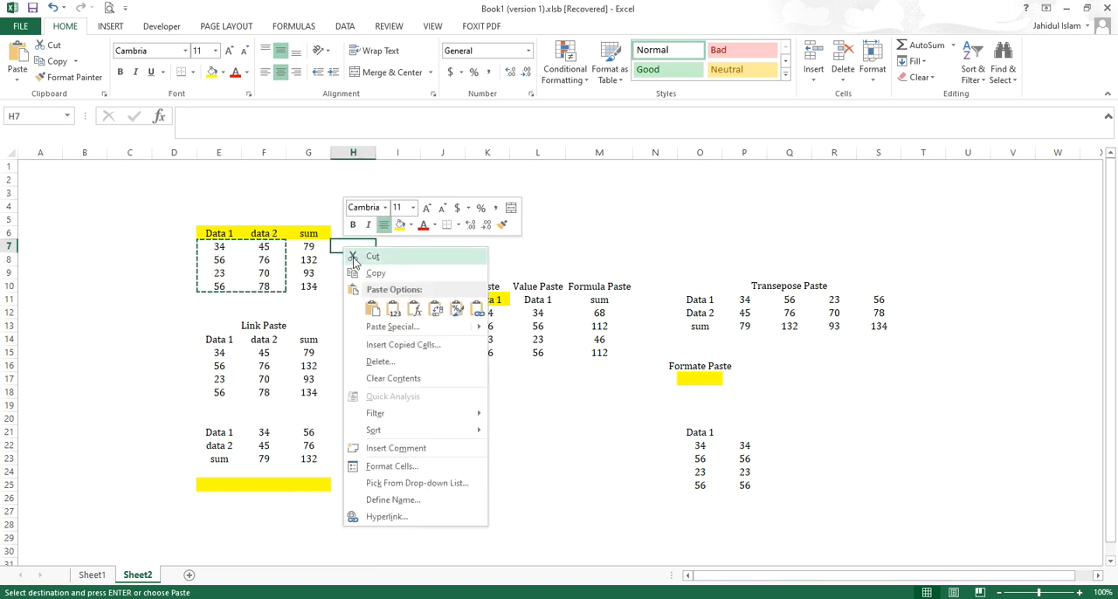
pyautogui.click(392, 327)
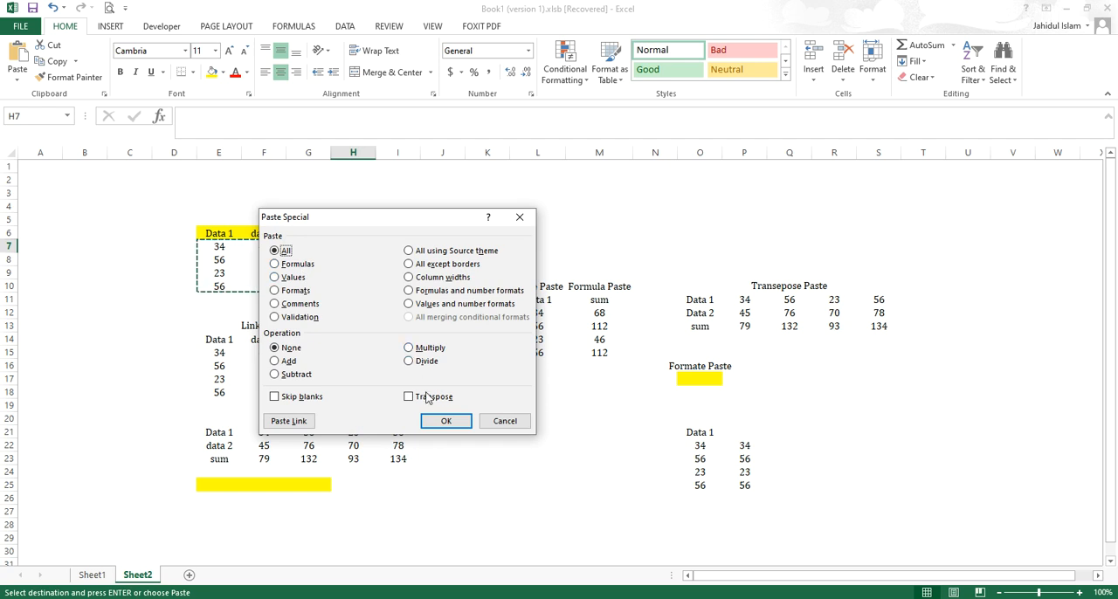
pyautogui.click(428, 349)
pyautogui.click(443, 421)
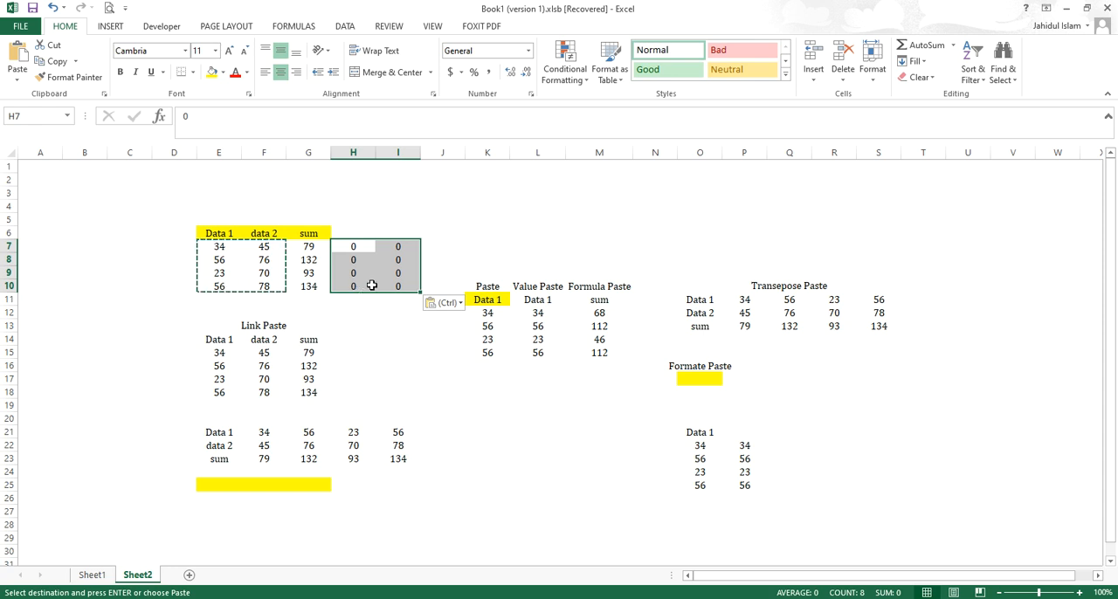
pyautogui.press('Delete')
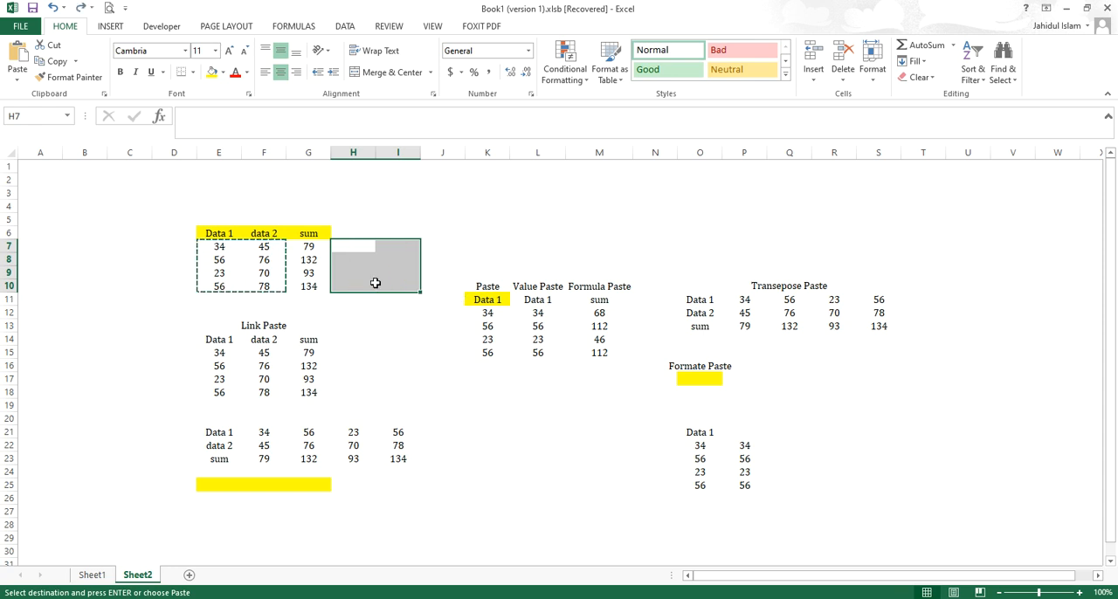
# - Paste the copied values at H7 using Paste Special with the All option and no operation
pyautogui.click(357, 244)
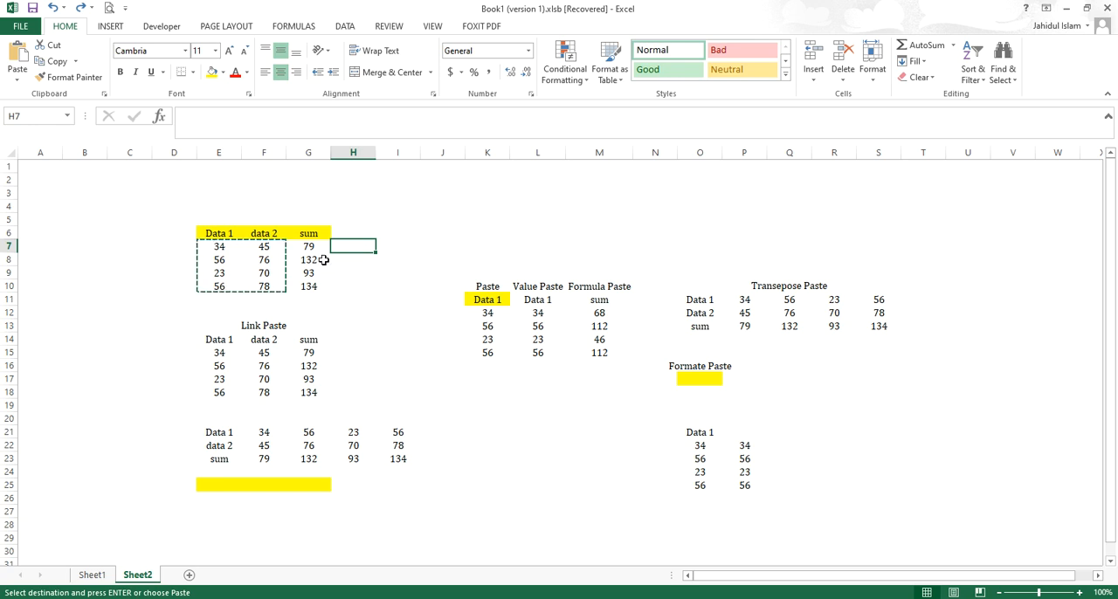
pyautogui.rightClick(348, 245)
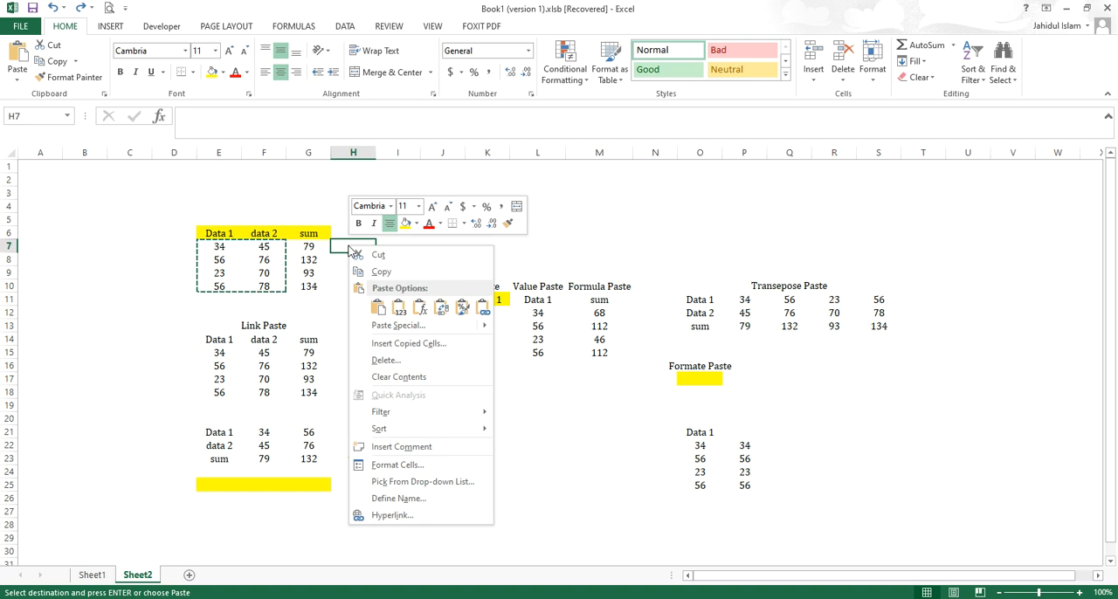
pyautogui.click(423, 329)
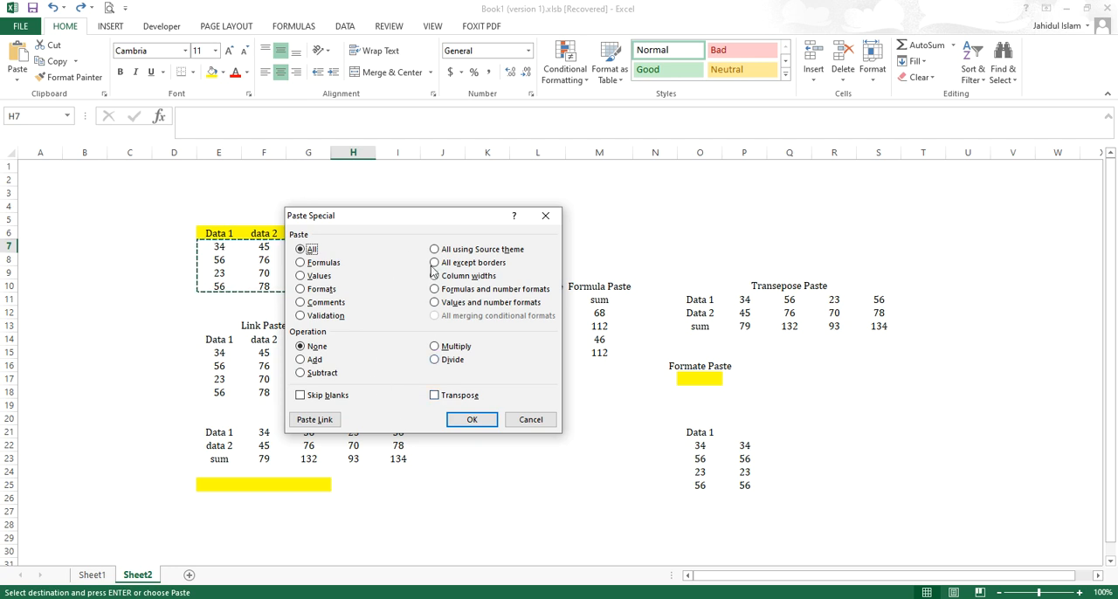
pyautogui.click(470, 420)
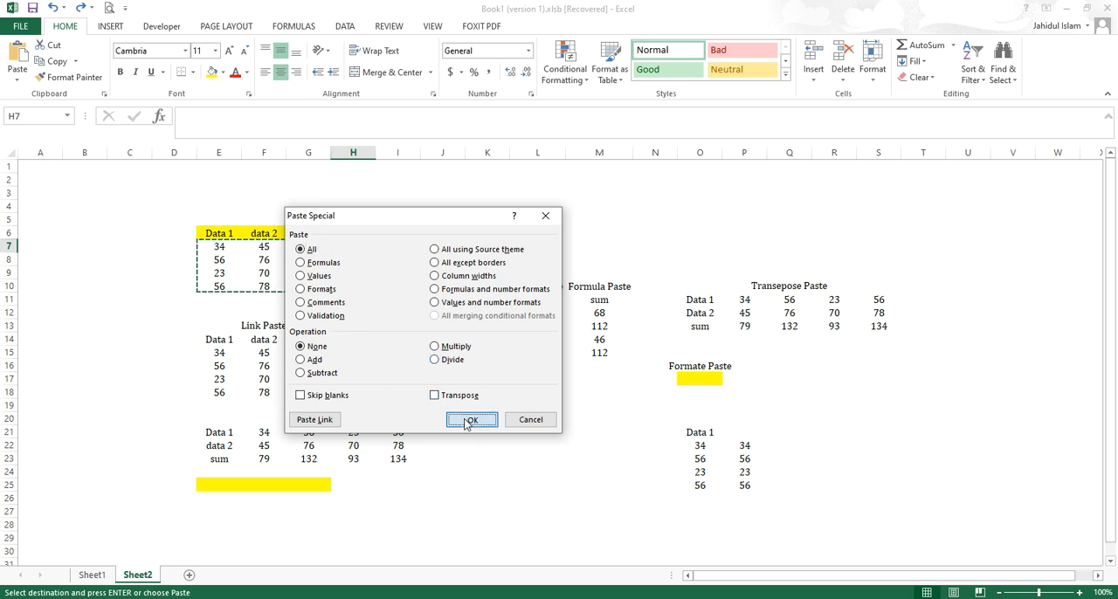